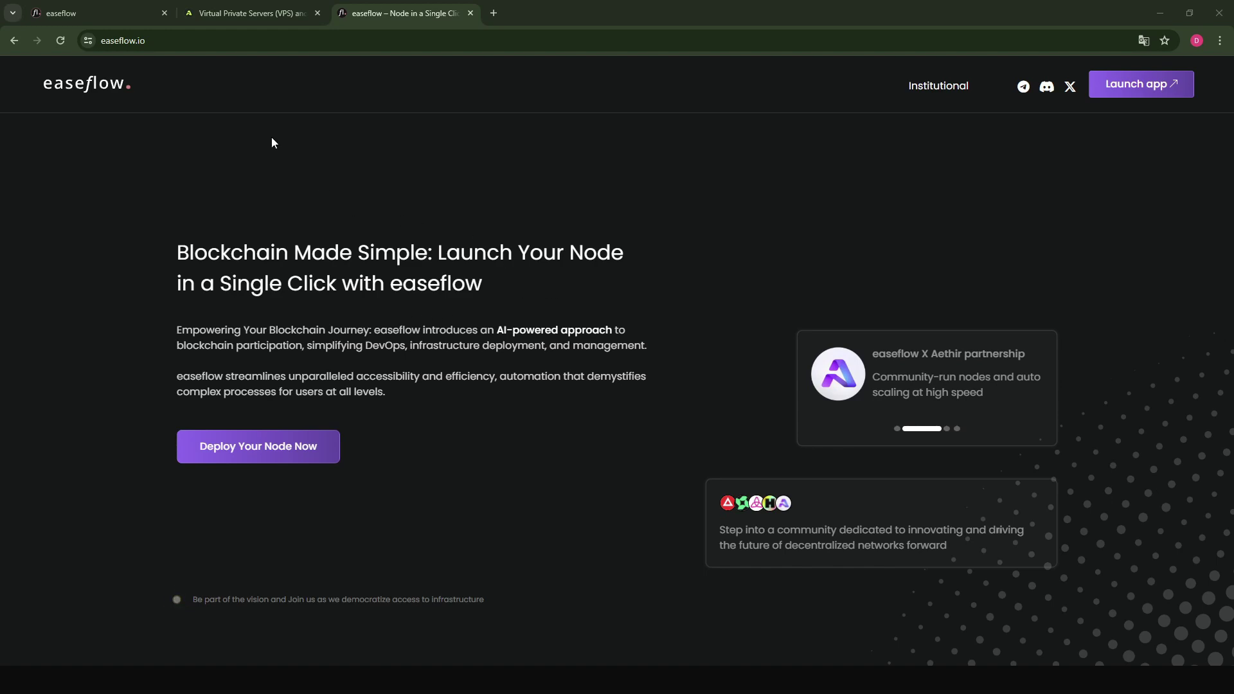
Switch to the easeflow tab showing the Aethir deploy page: 1 node, 3 months, 57$ total
left_click(117, 10)
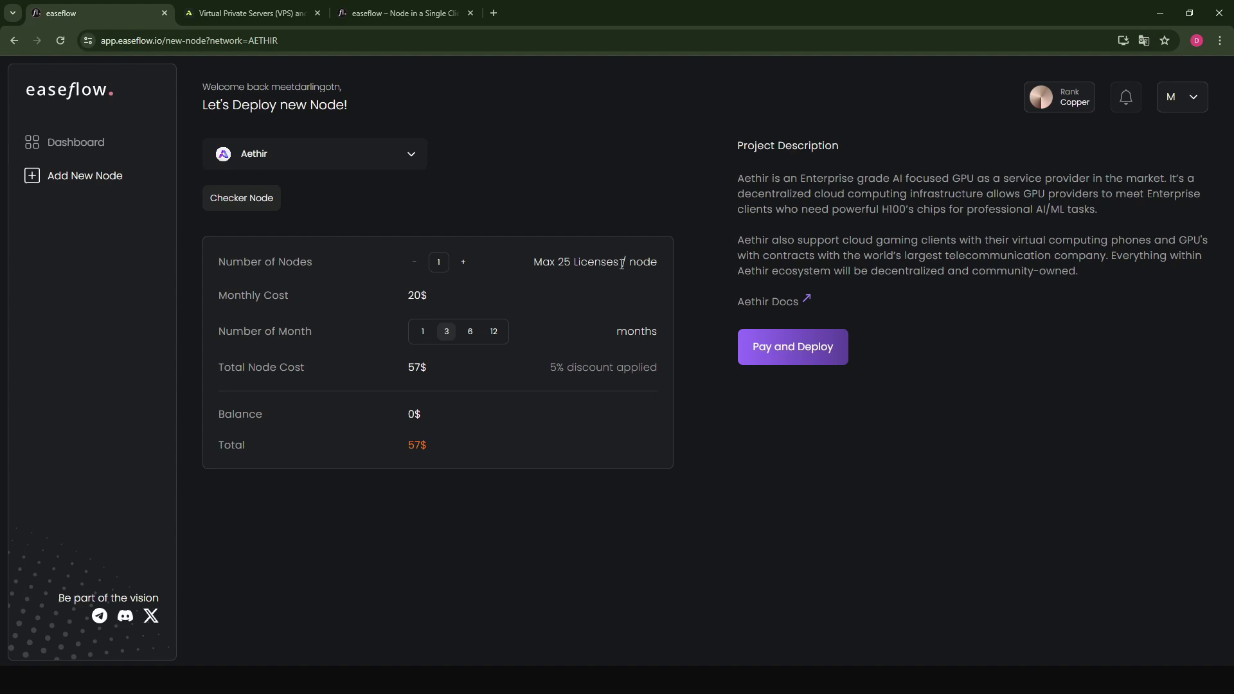
Compare the 1, 3, 6 and 12 month prices, settling on a 1-month subscription at 20$
left_click(423, 331)
left_click(447, 332)
left_click(423, 331)
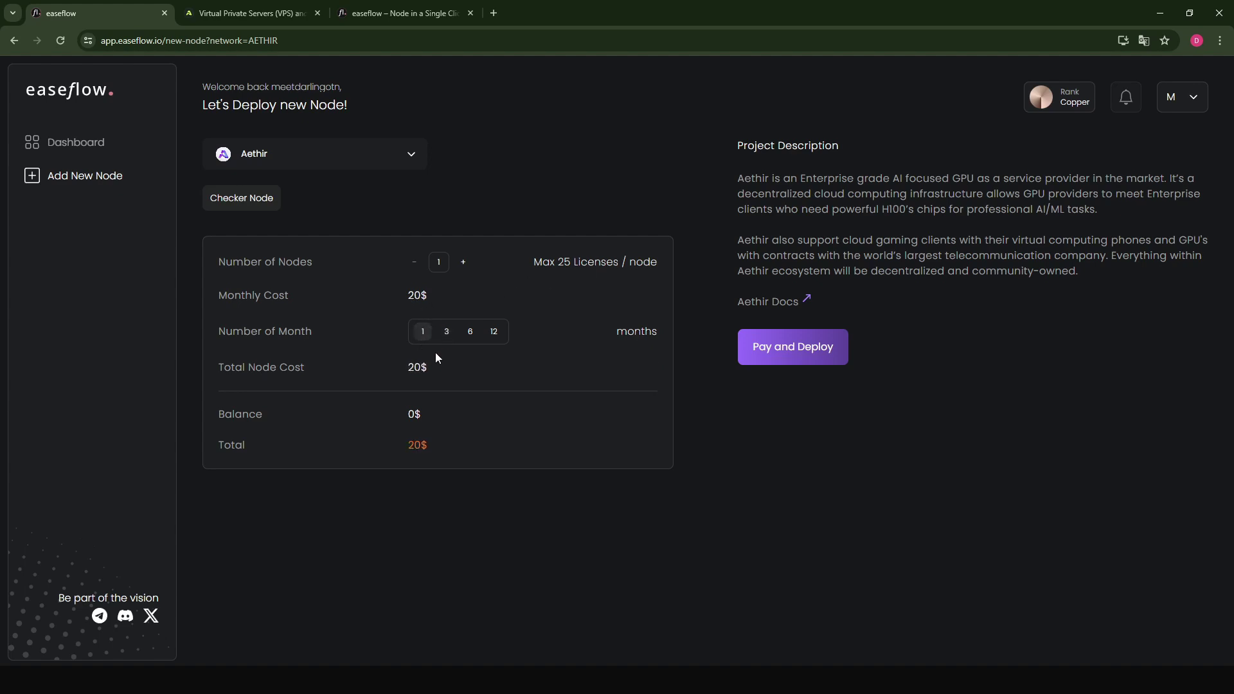
left_click(447, 334)
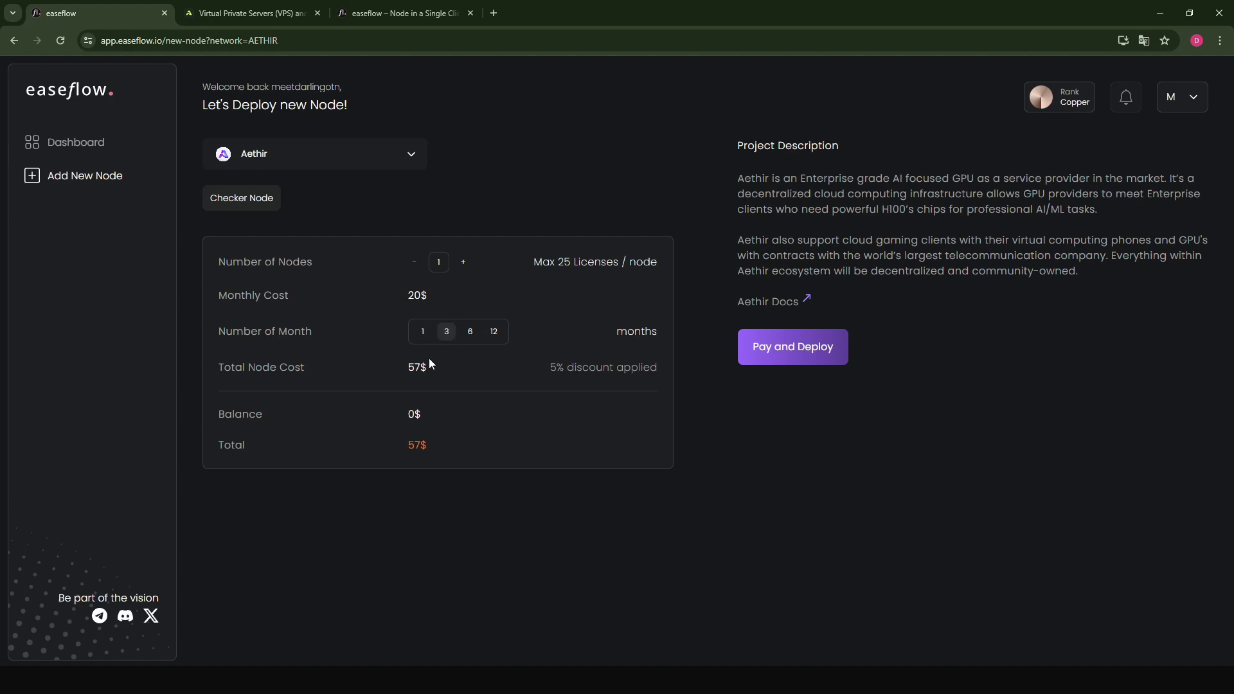
left_click(473, 340)
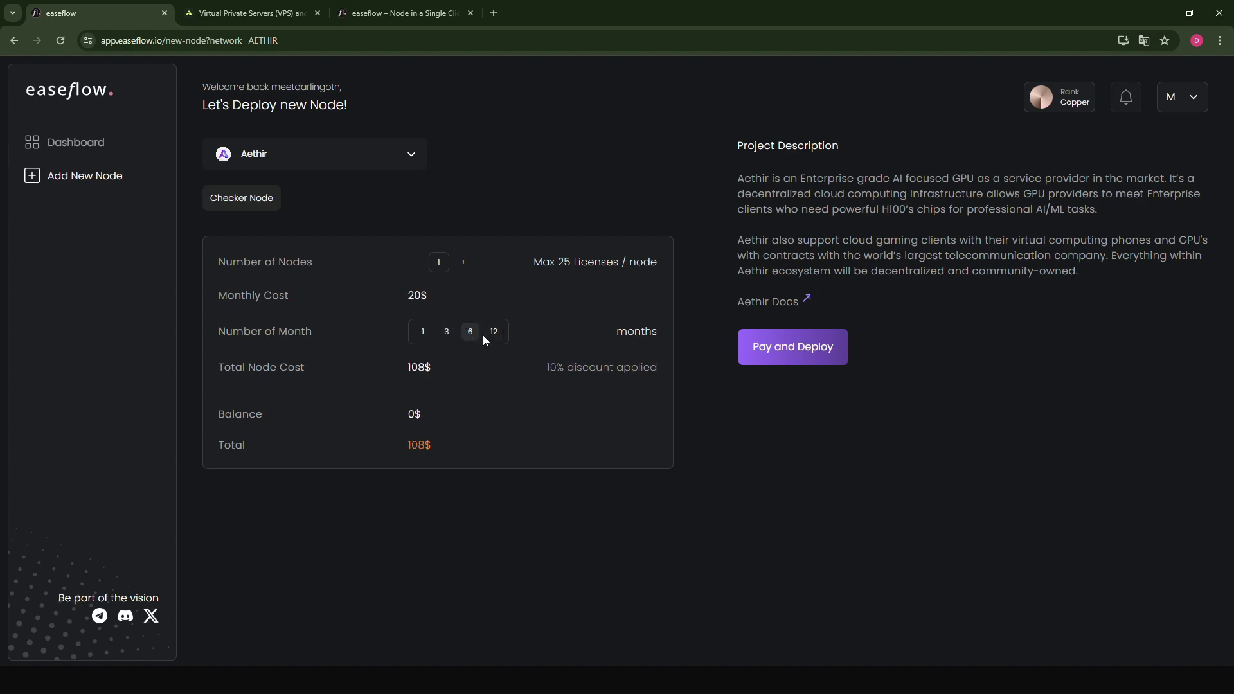
left_click(493, 335)
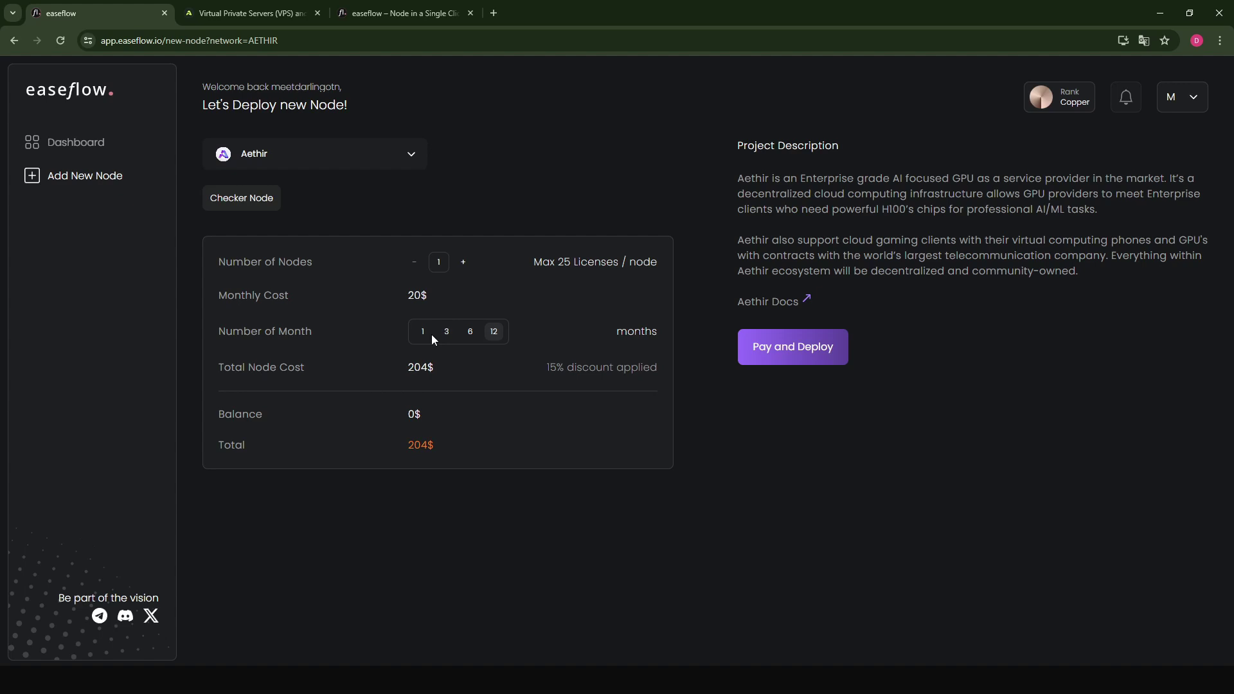
left_click(426, 335)
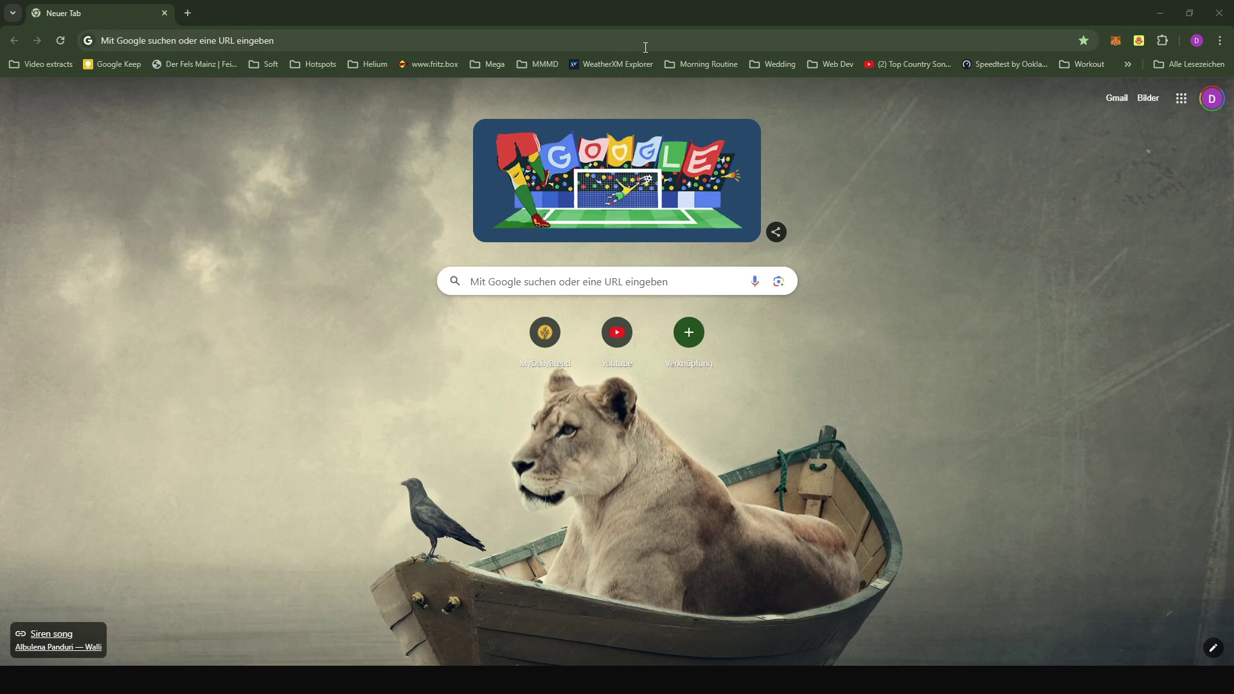
left_click(646, 47)
type("https://app.easeflow.io/new-node/DEPINSHUB")
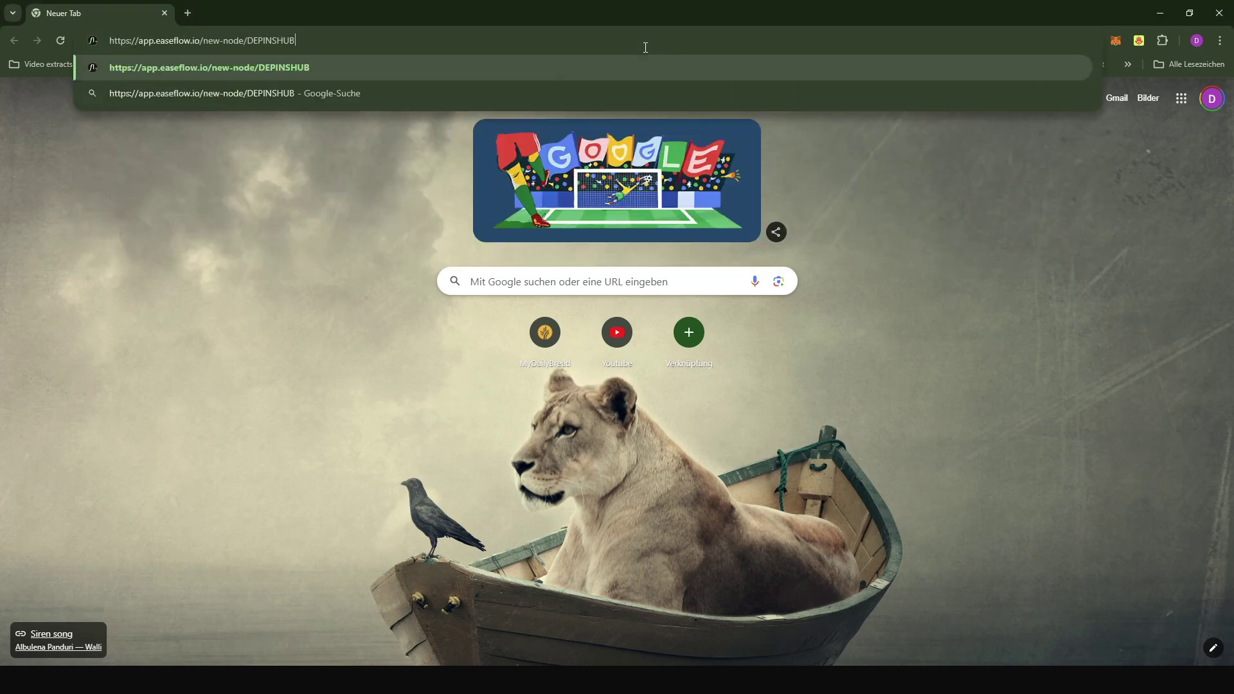
key("Return")
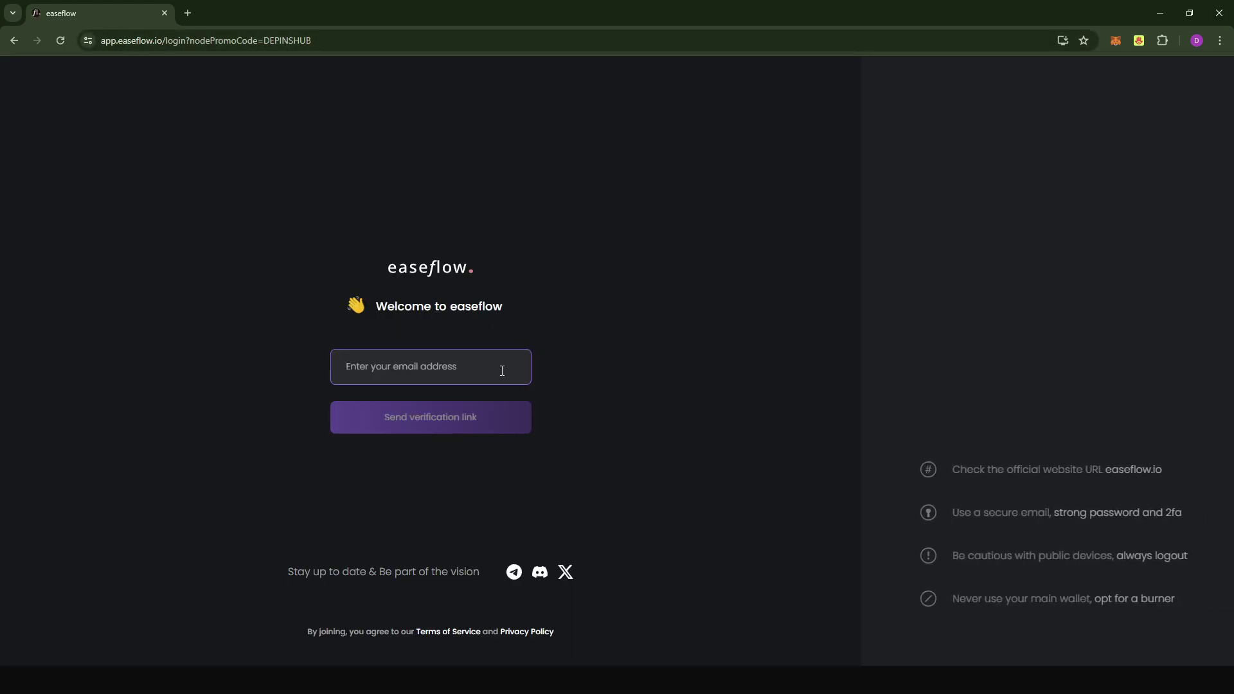
Enter the account e-mail on the easeflow login page and request a verification link
left_click(478, 365)
key("ctrl+v")
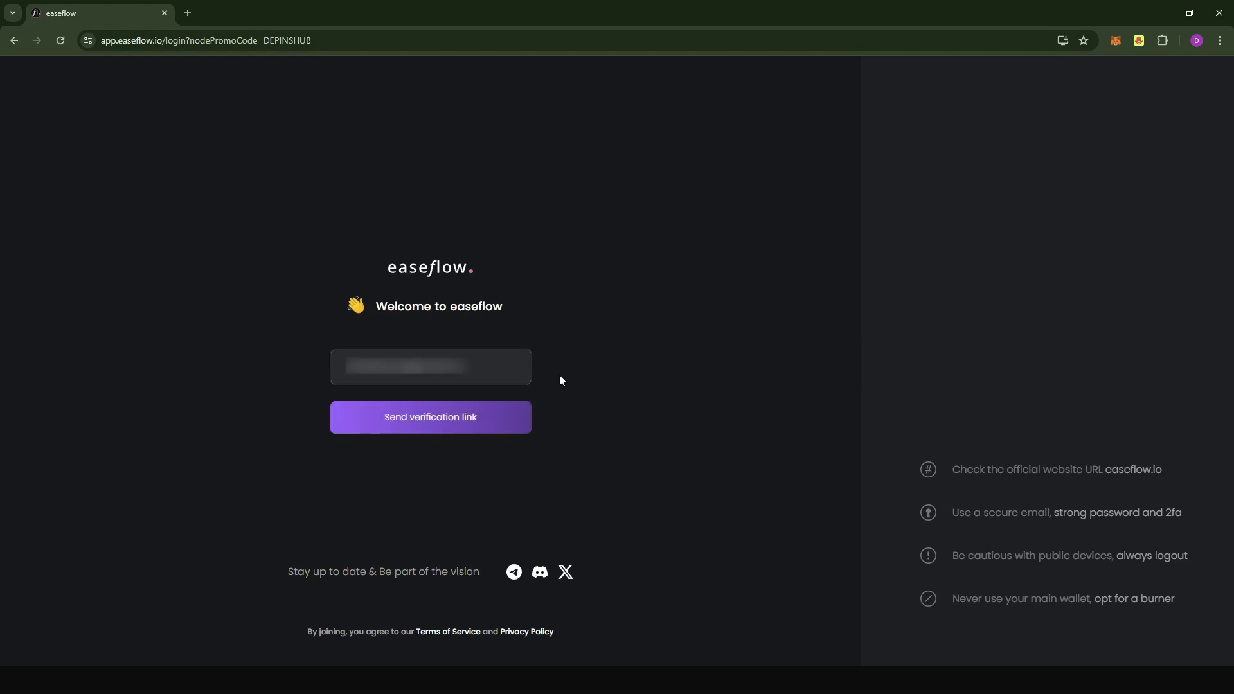
left_click(403, 429)
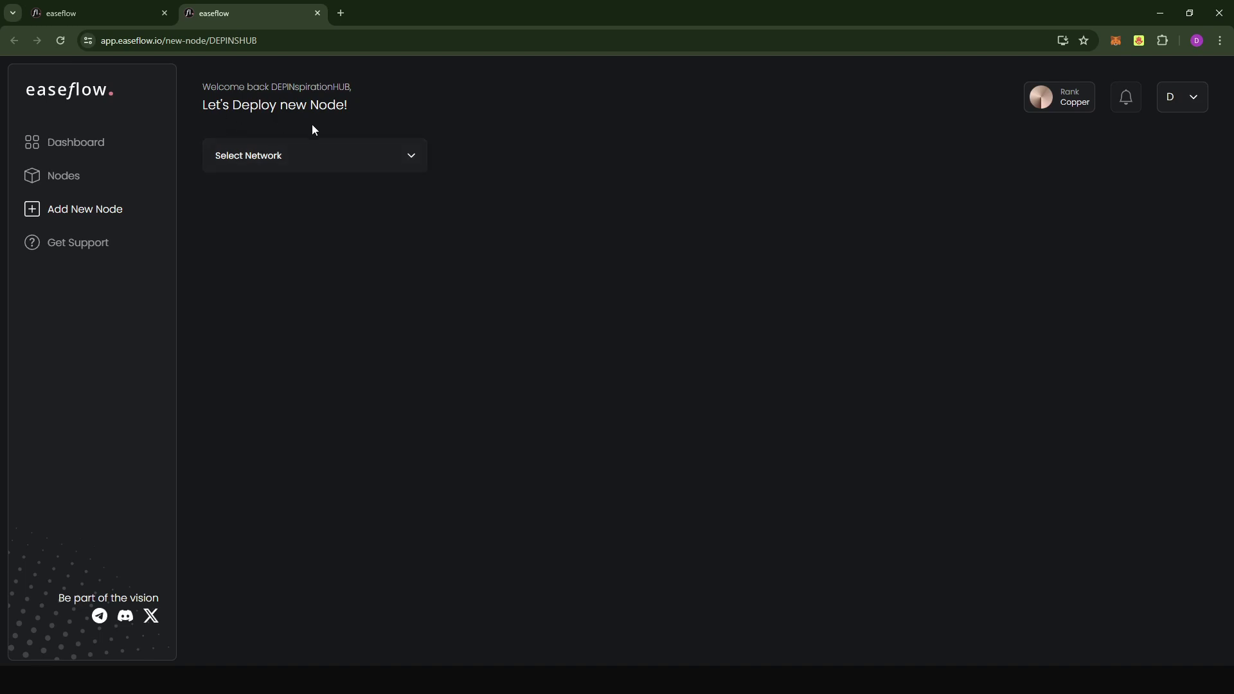
Choose Aethir from the Select Network list
left_click(284, 168)
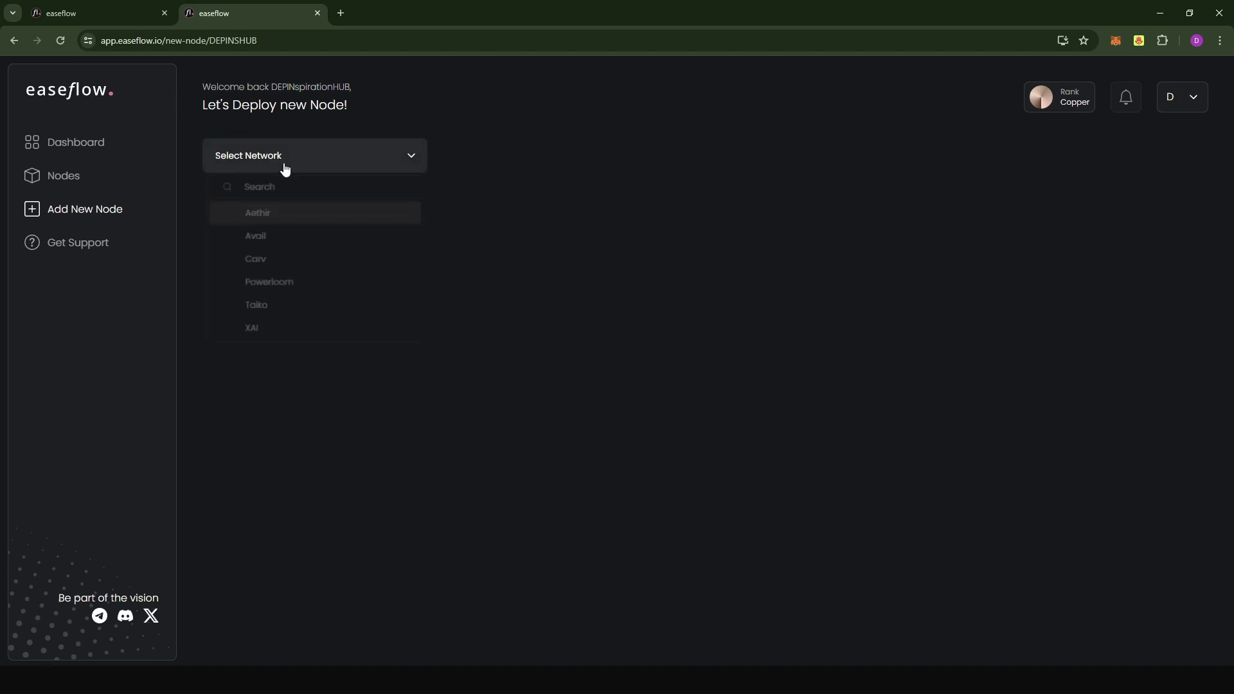
left_click(265, 218)
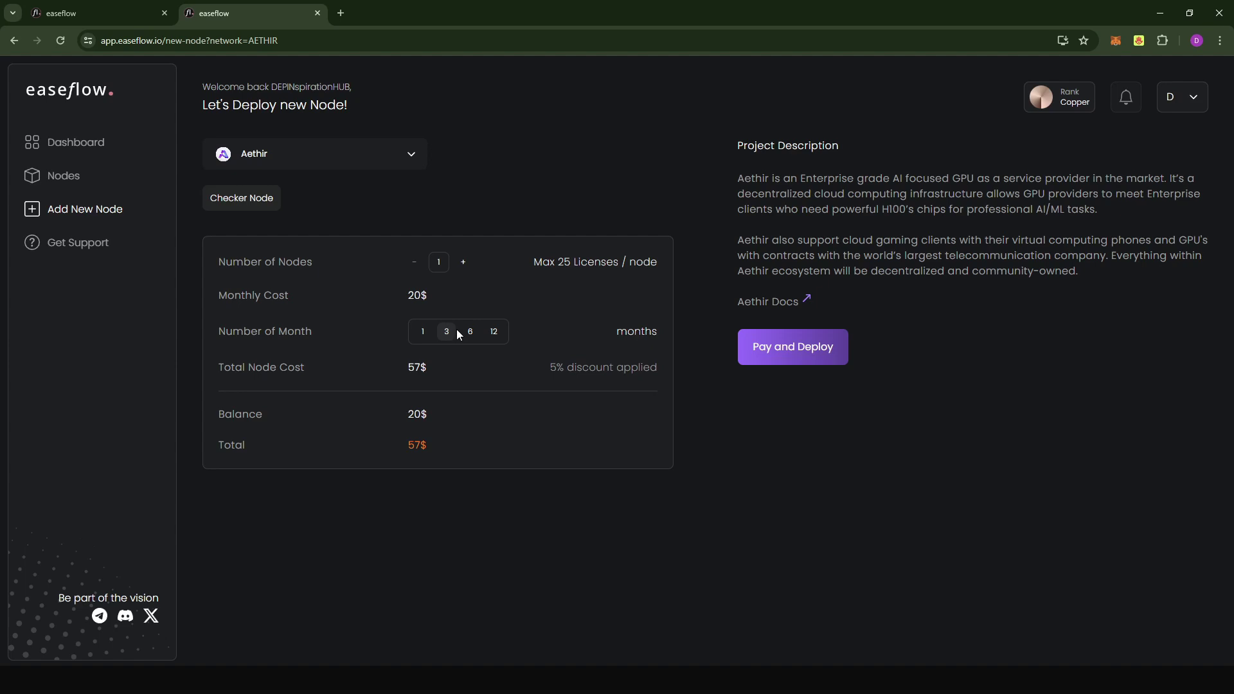
Order the Aethir checker node for 12 months (204$) and pay by credit card
left_click(494, 331)
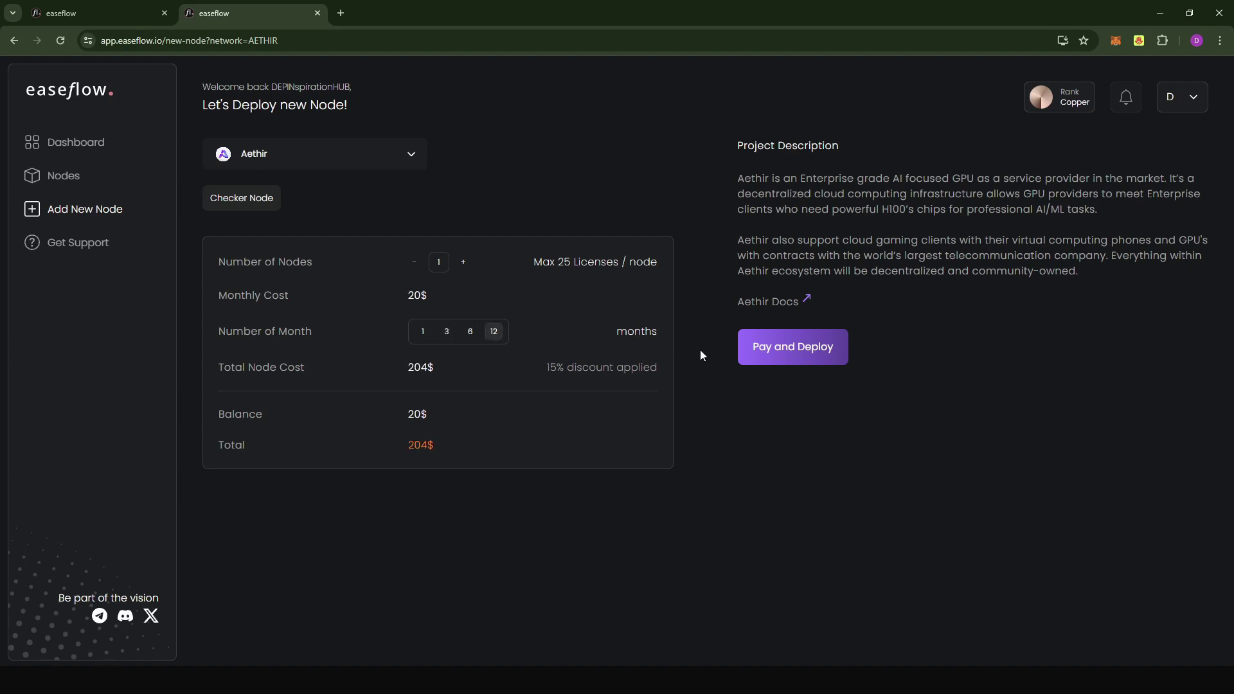
left_click(768, 357)
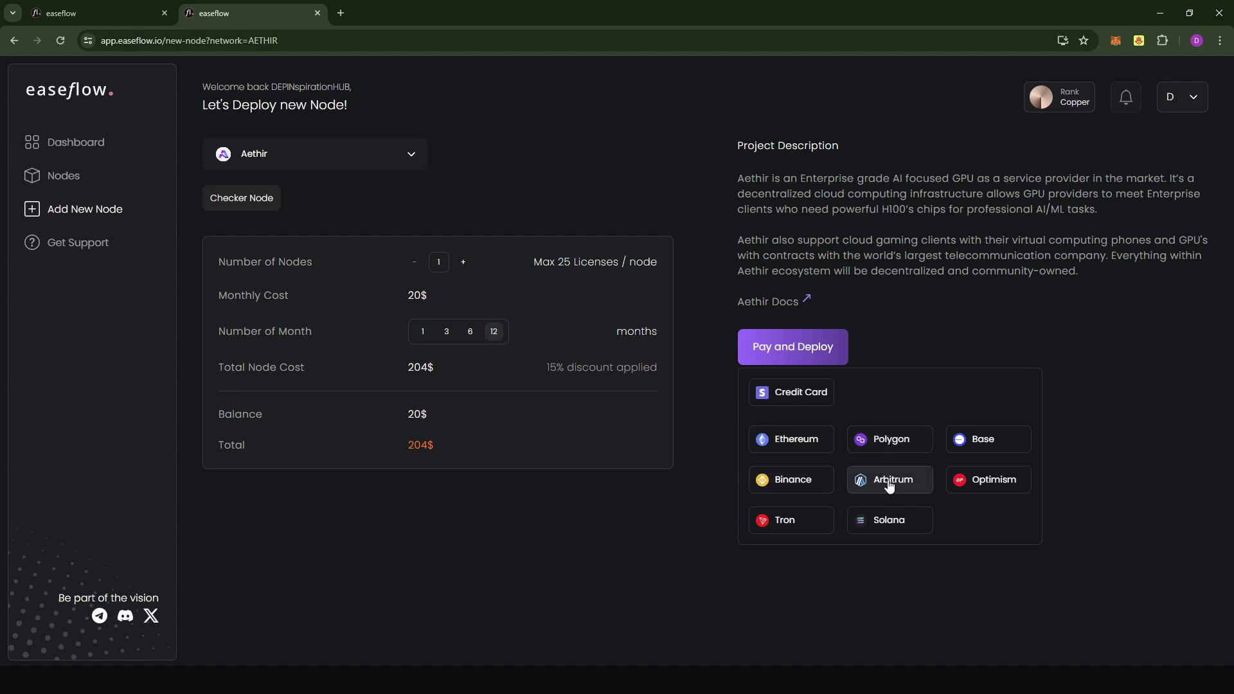
left_click(803, 400)
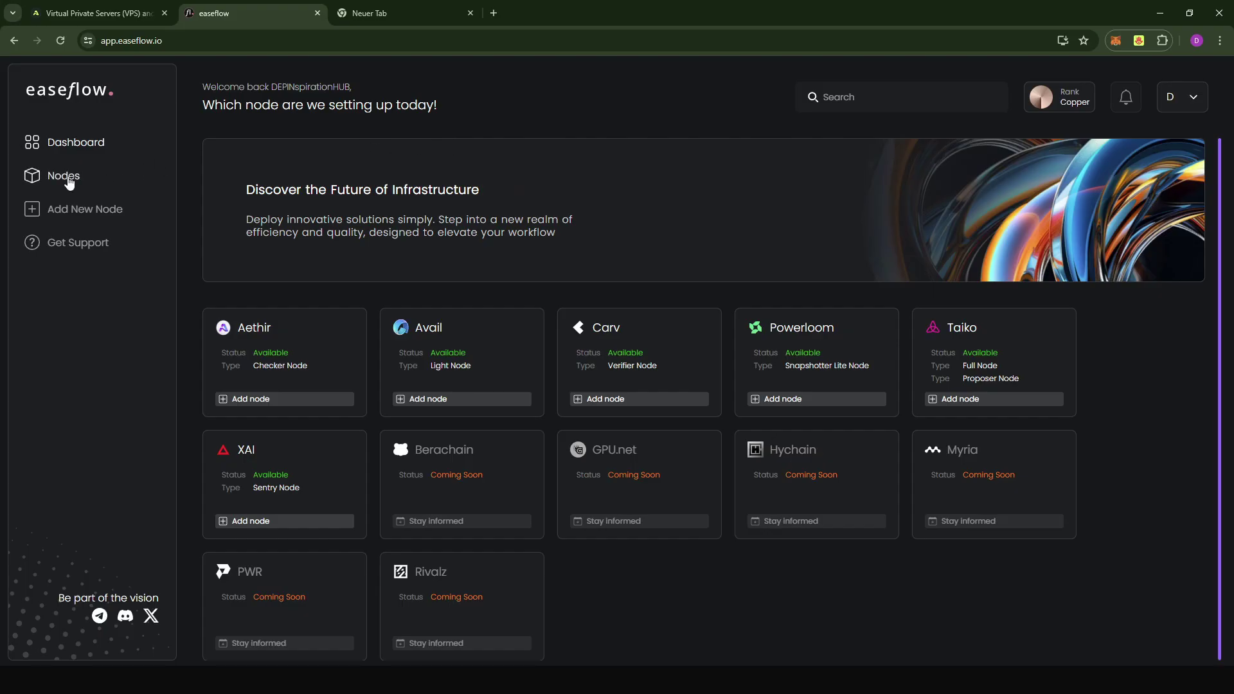
Open the magenta_eel node from Nodes and connect a MetaMask wallet to it
left_click(58, 183)
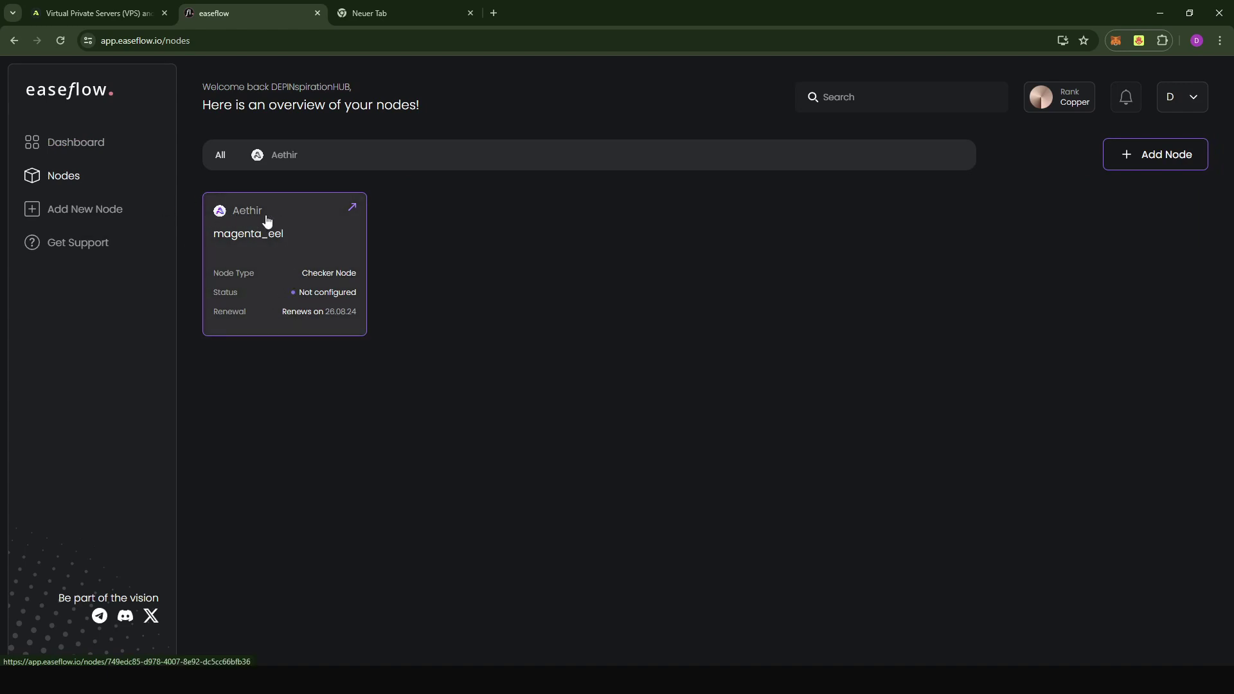
left_click(285, 285)
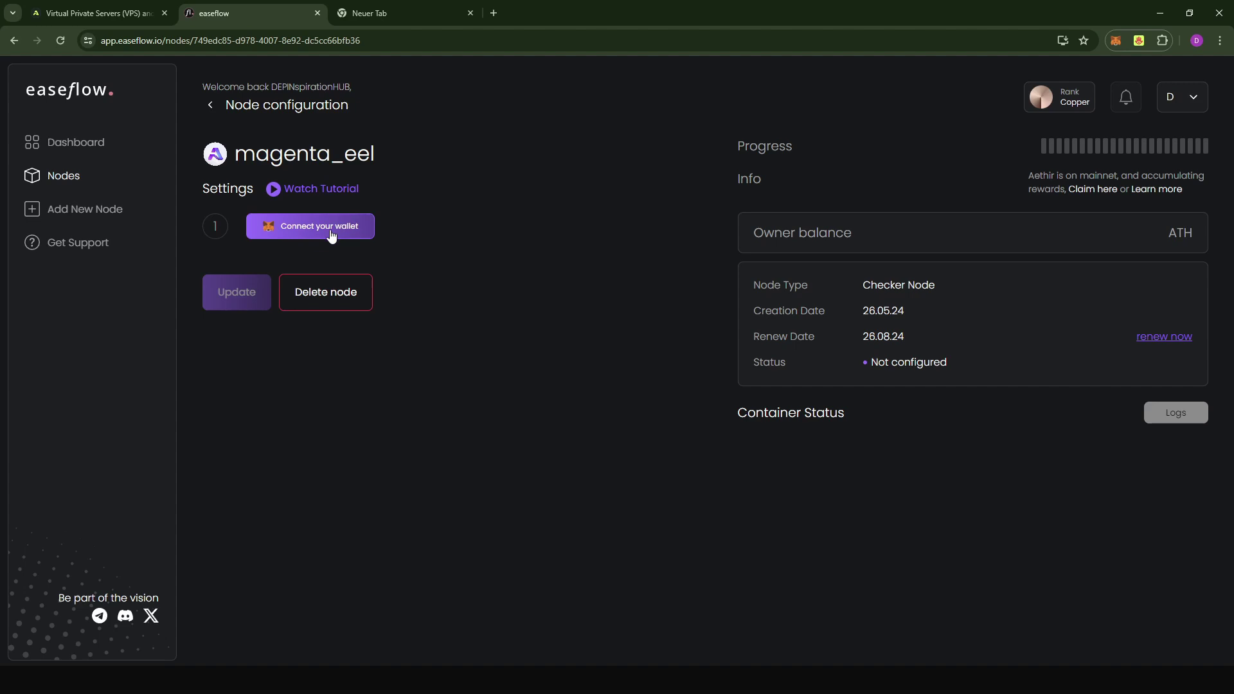
left_click(310, 230)
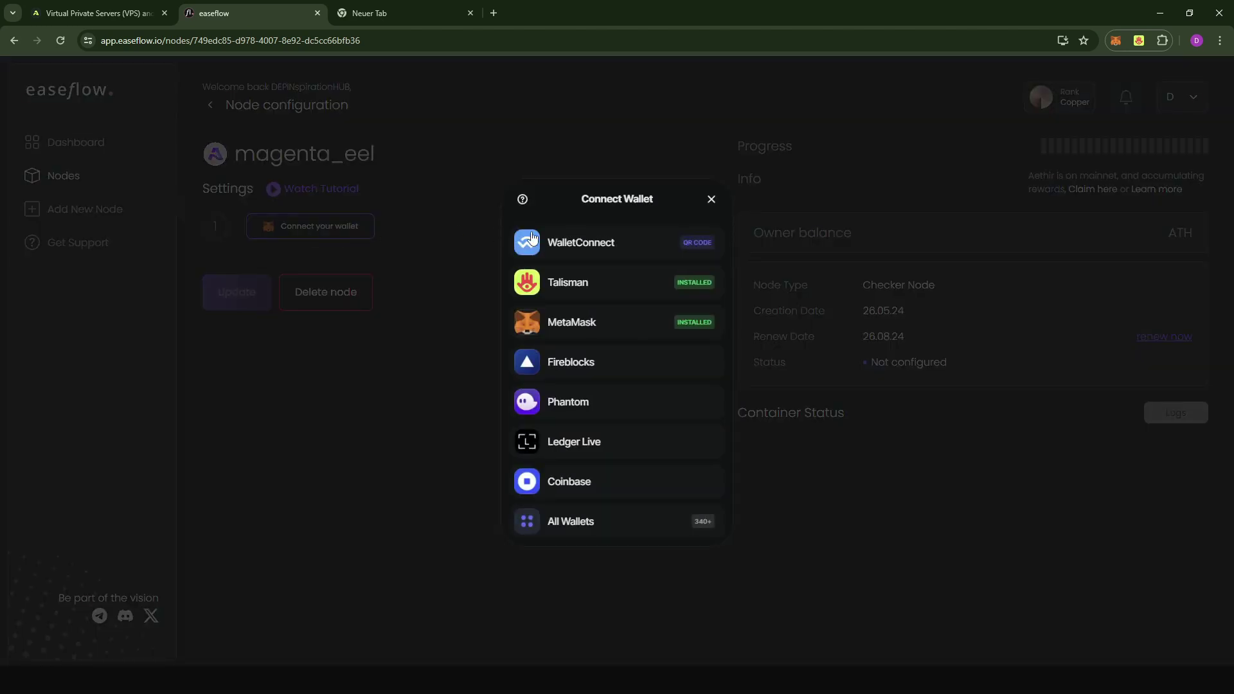
left_click(582, 328)
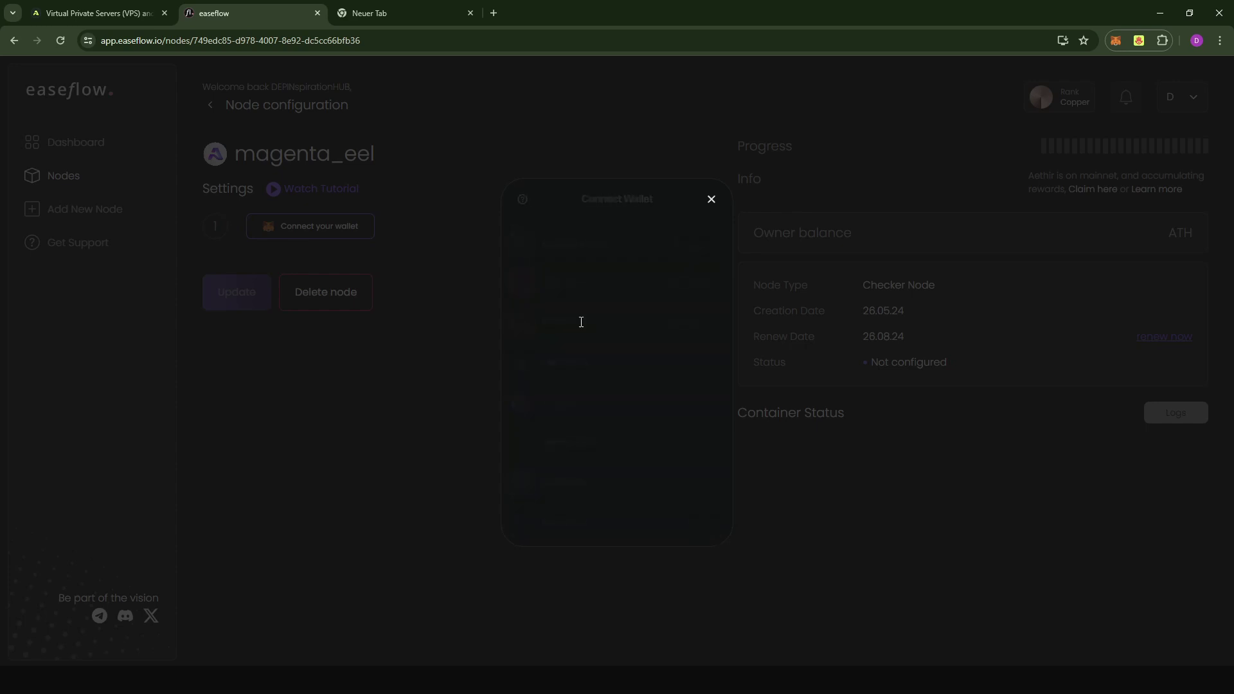
Approve the MetaMask connection and generate a burner wallet for magenta_eel
left_click(1013, 441)
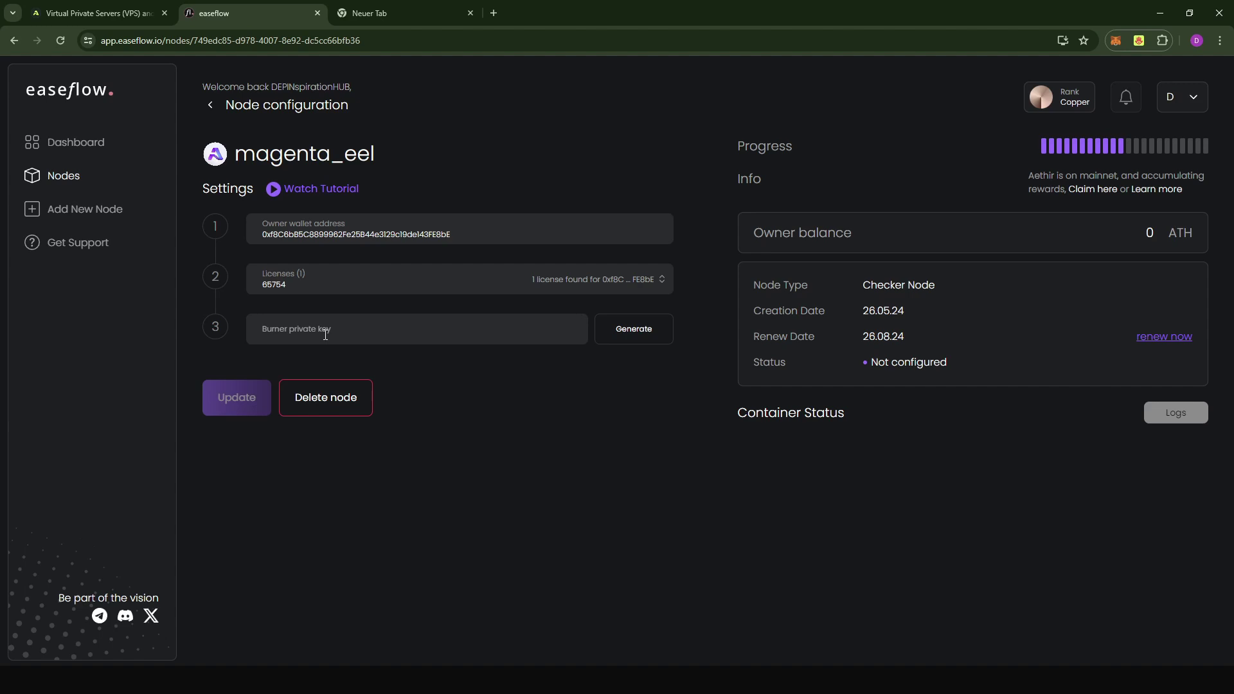
left_click(633, 332)
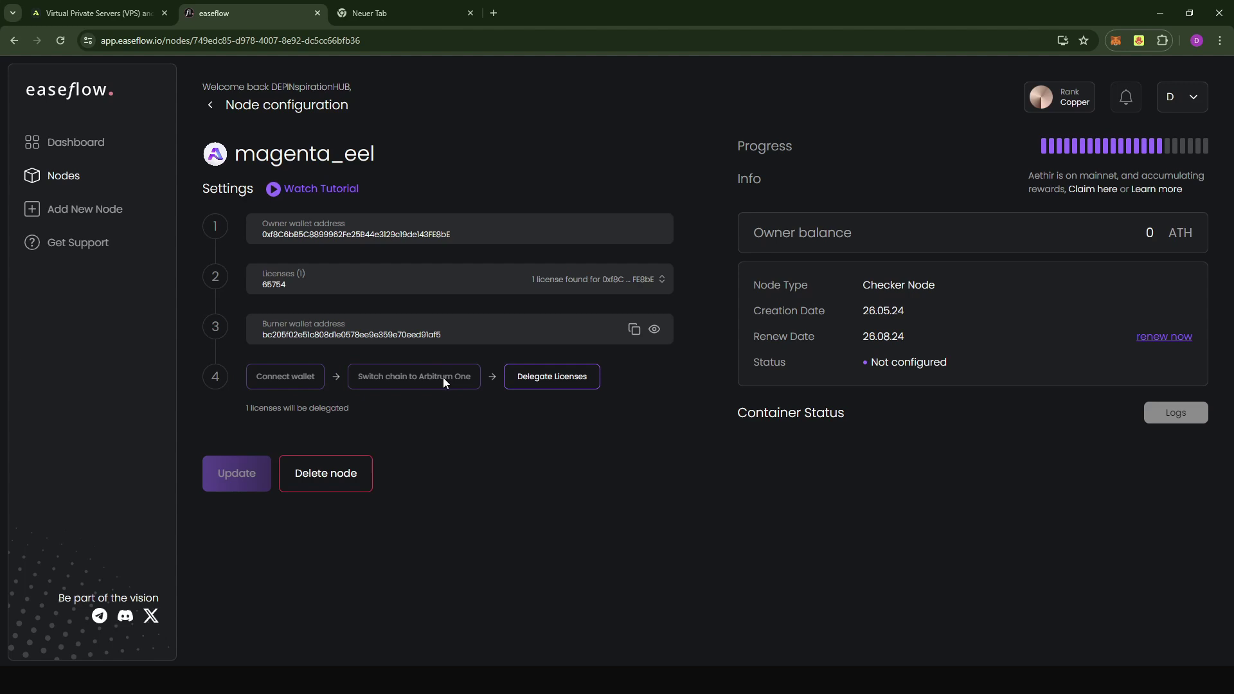
Delegate magenta_eel's license to the burner wallet and confirm the transaction in MetaMask
left_click(537, 383)
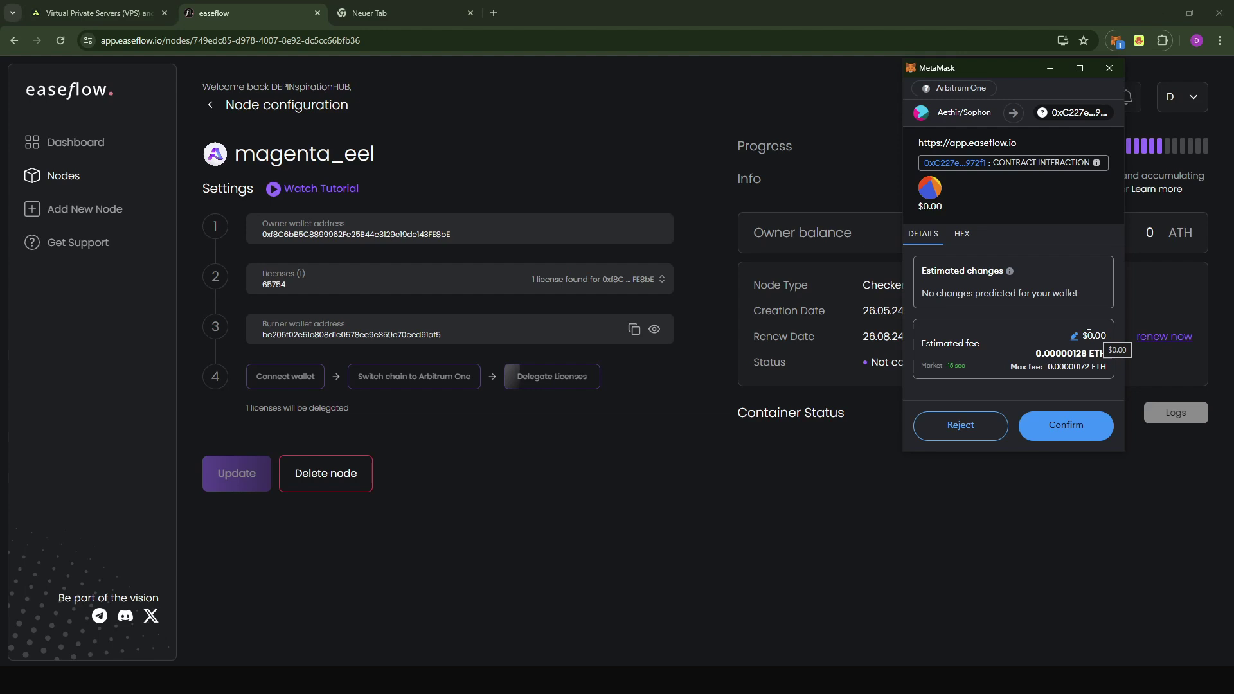
left_click(1071, 424)
left_click(1062, 434)
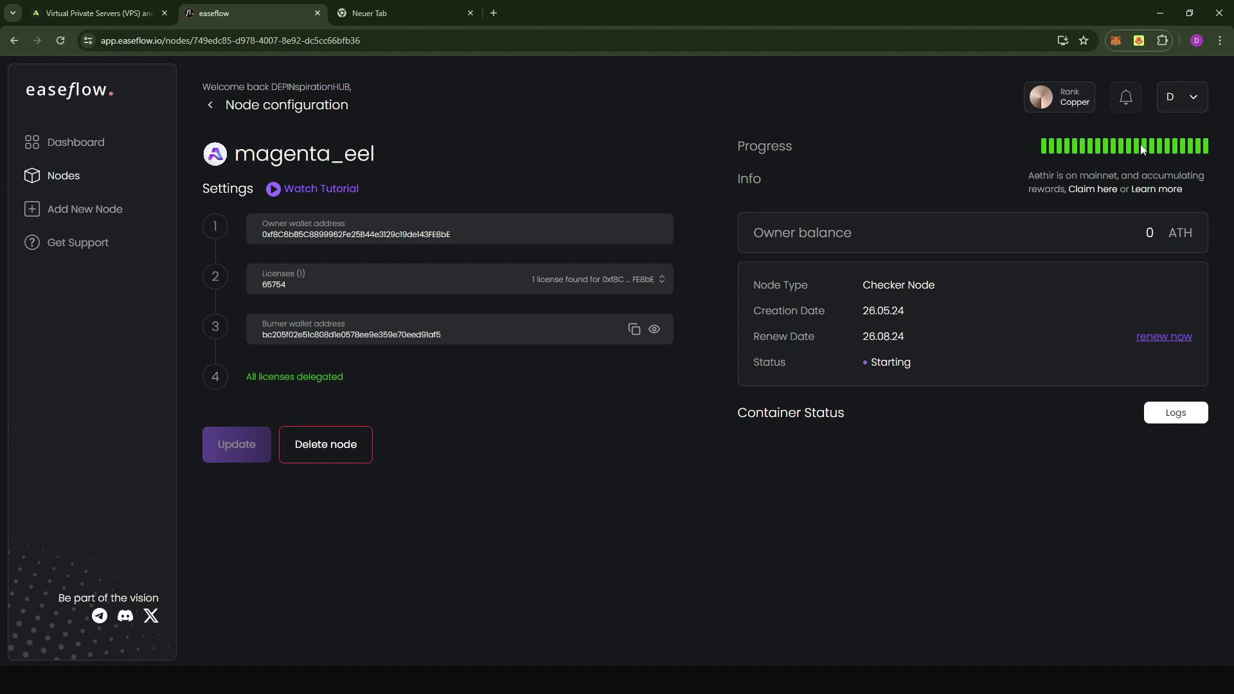
Sign in to app.aethir.com with MetaMask, reaching the dashboard with 63.03 claimable vATH
left_click(404, 8)
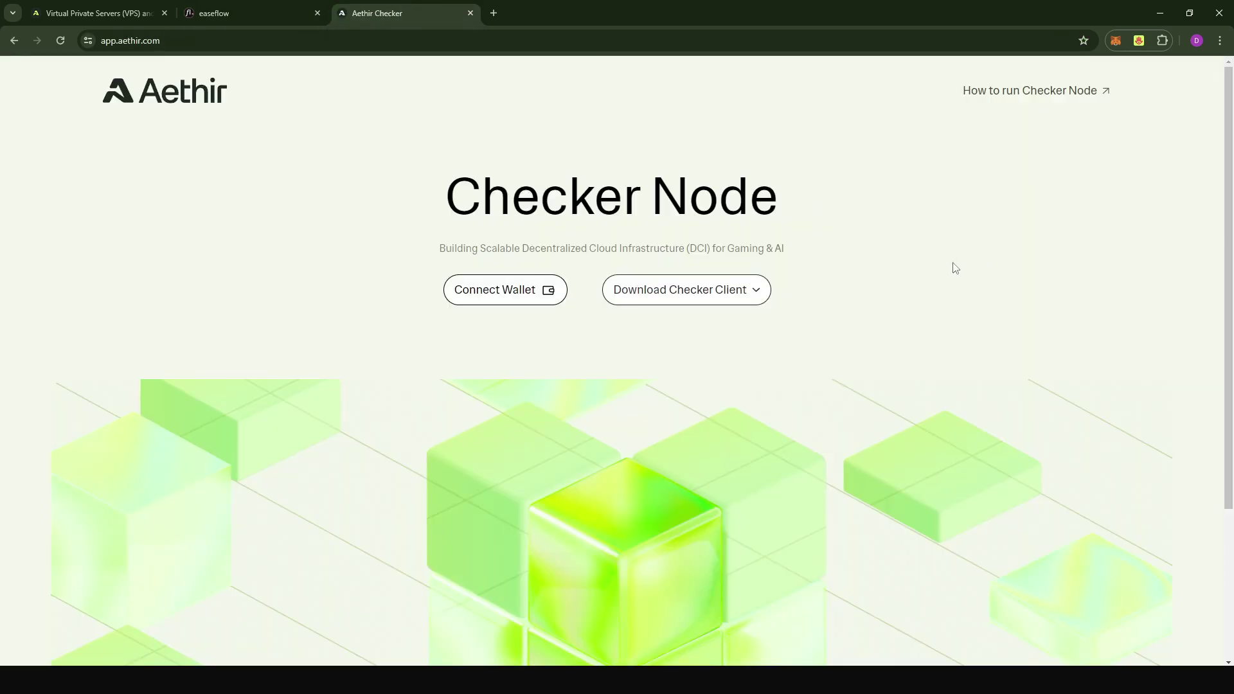
left_click(505, 300)
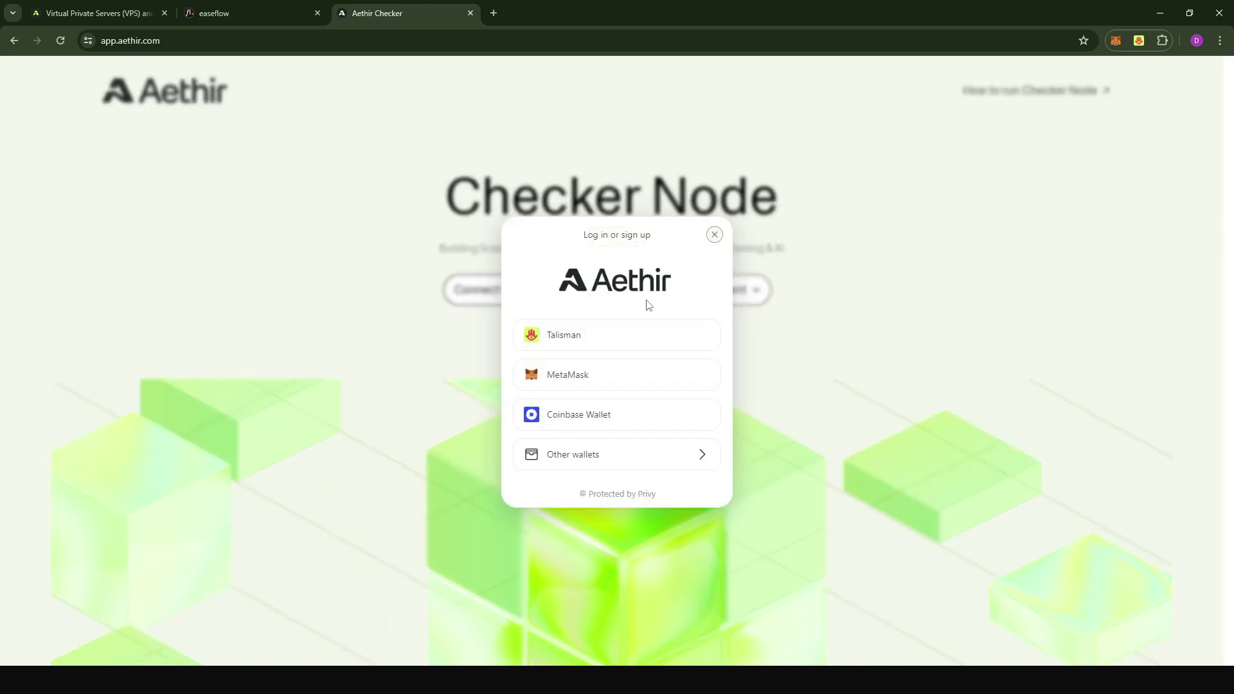
left_click(604, 378)
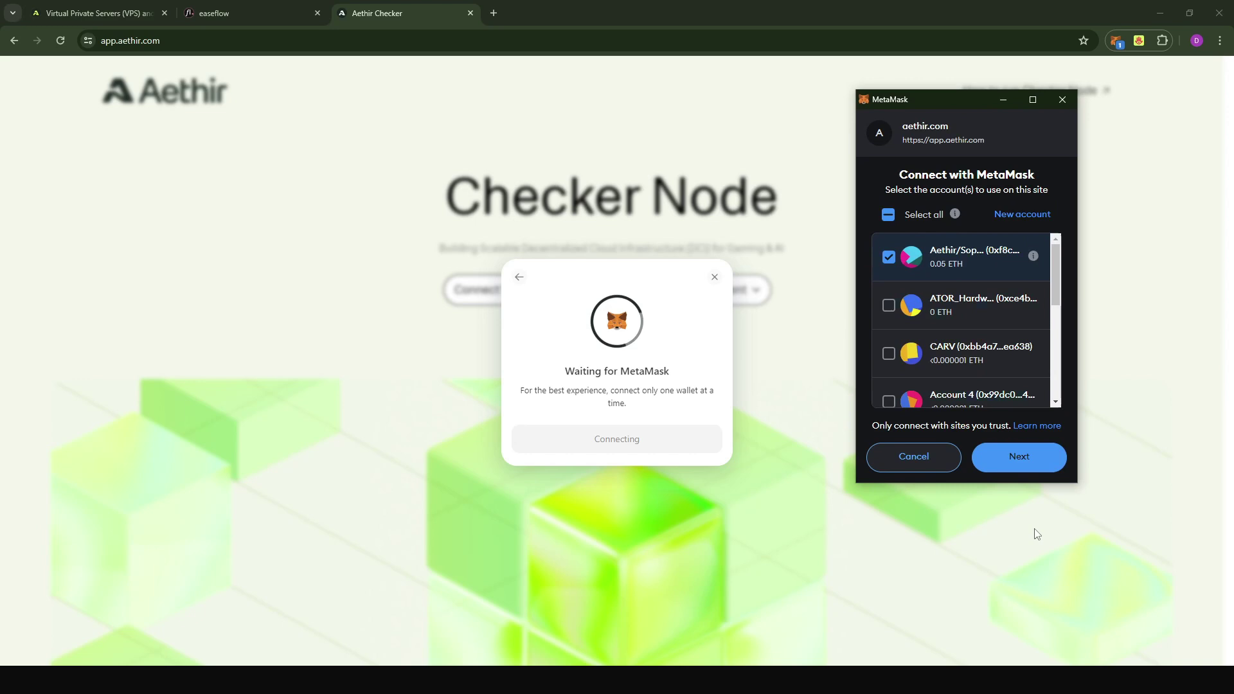
left_click(1022, 458)
left_click(1023, 462)
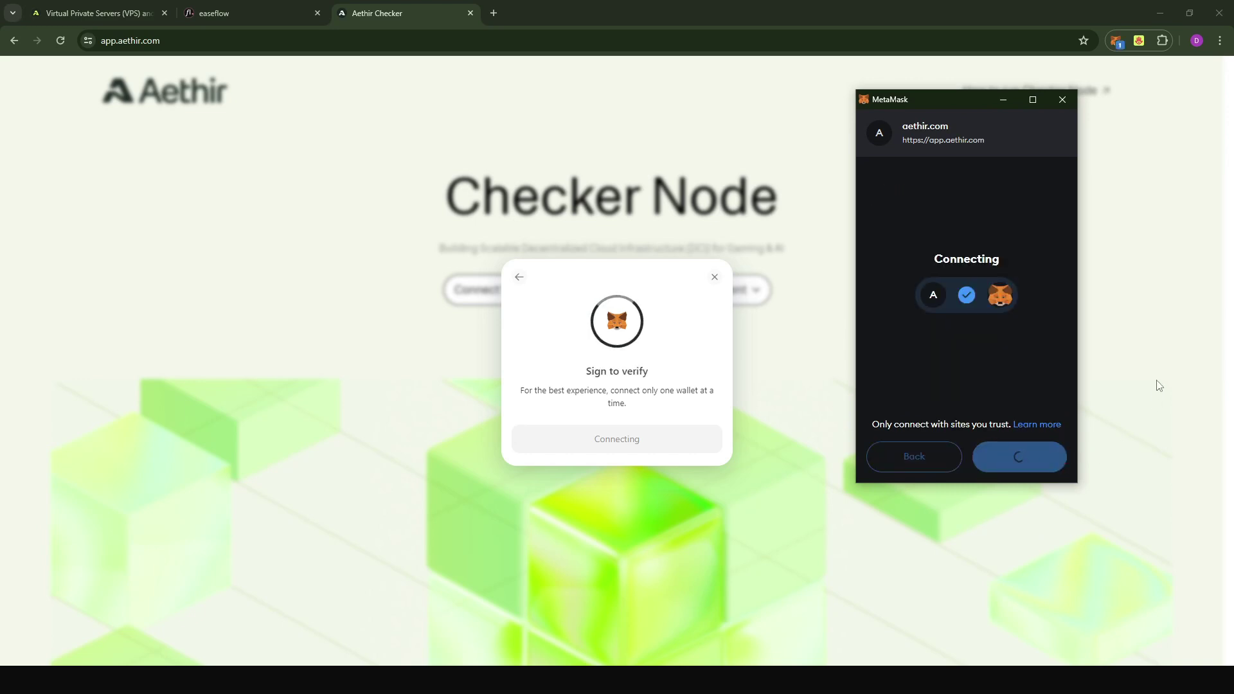
scroll(1008, 418, "down", 5)
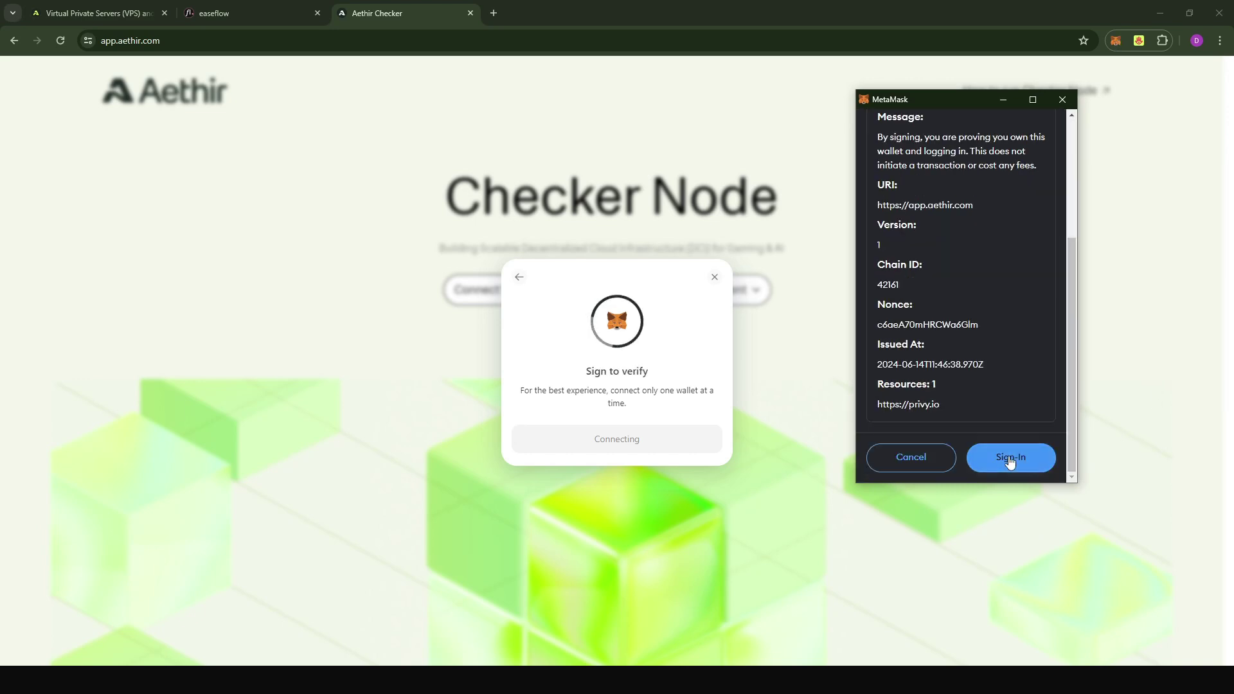
left_click(1011, 457)
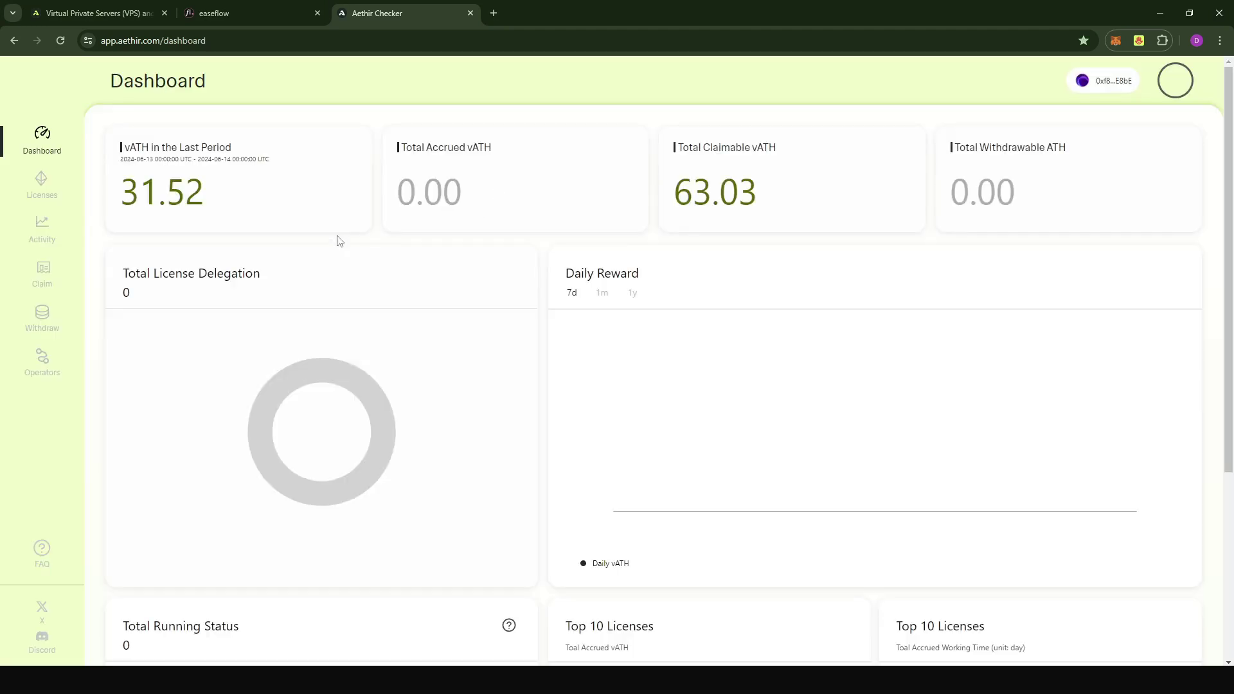
Confirm license 65754 shows Delegated and Ready, then check magenta_eel reads Running in easeflow
left_click(41, 196)
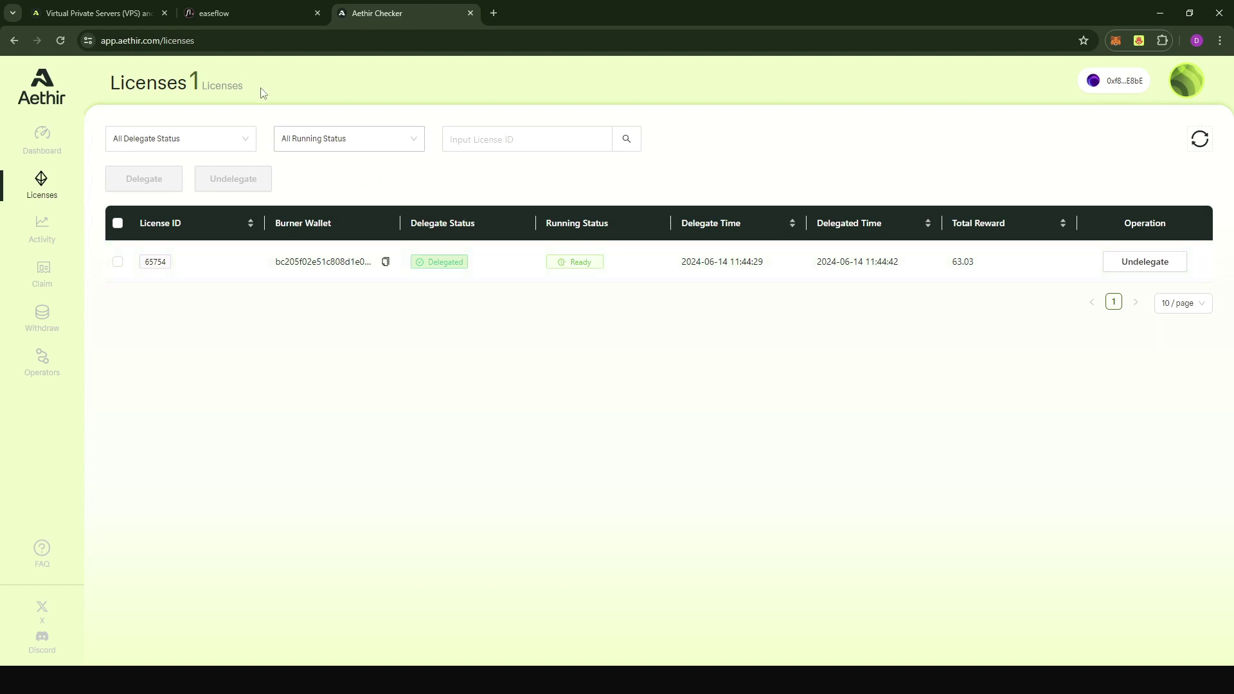
left_click(240, 10)
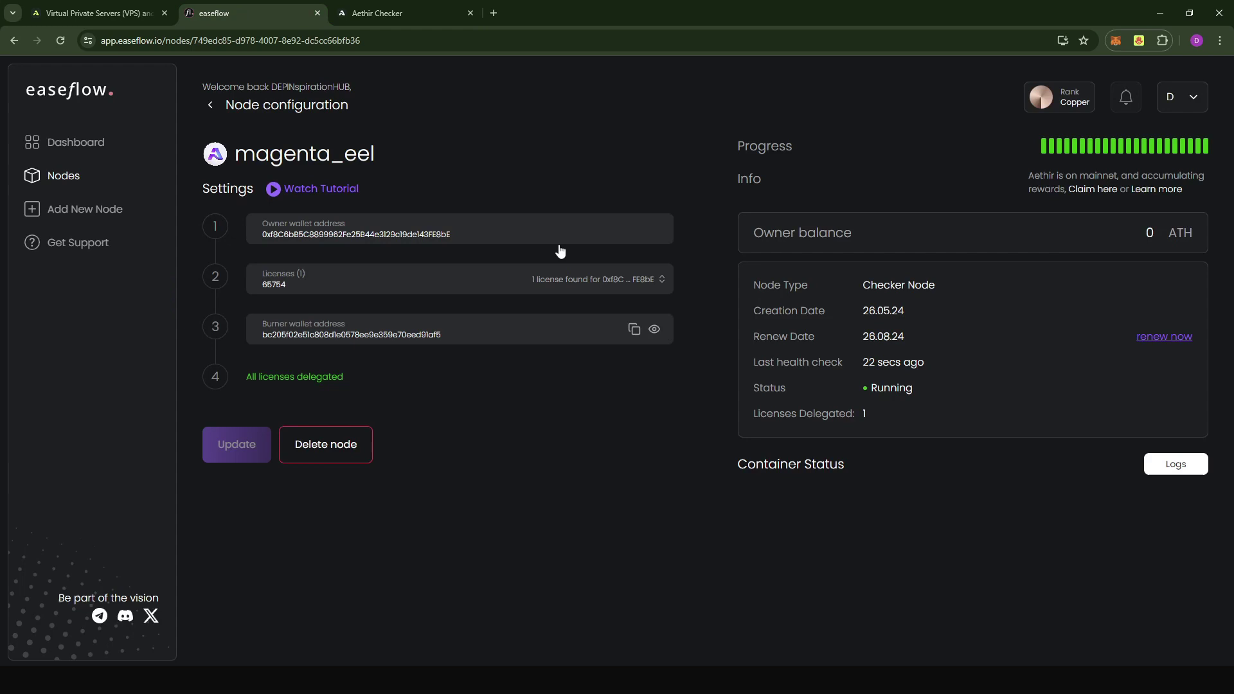